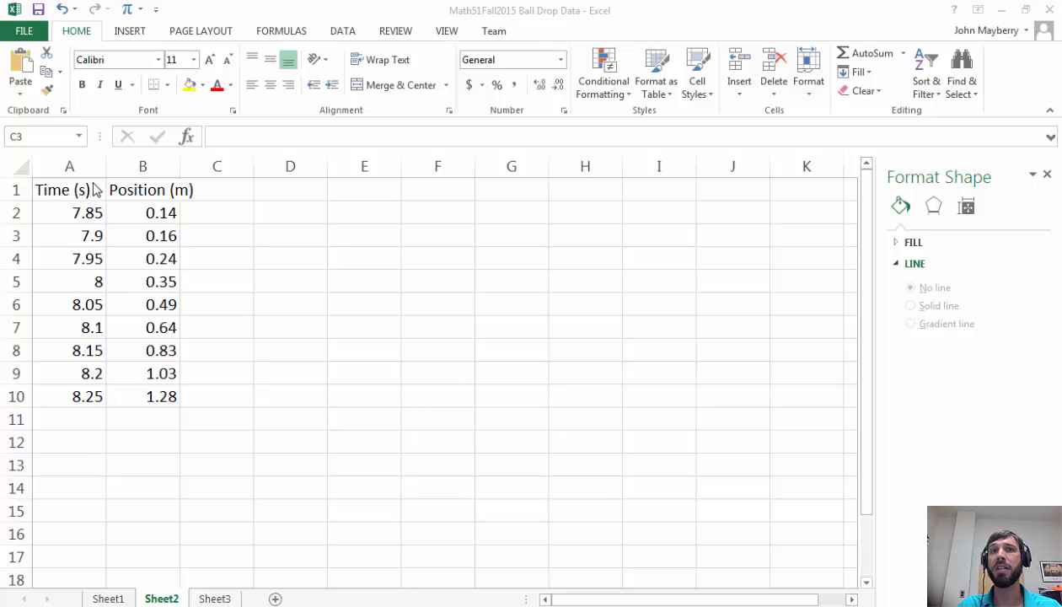
Examine the time and position readings of the ball drop data in A1:B10.
drag(83, 199, 165, 407)
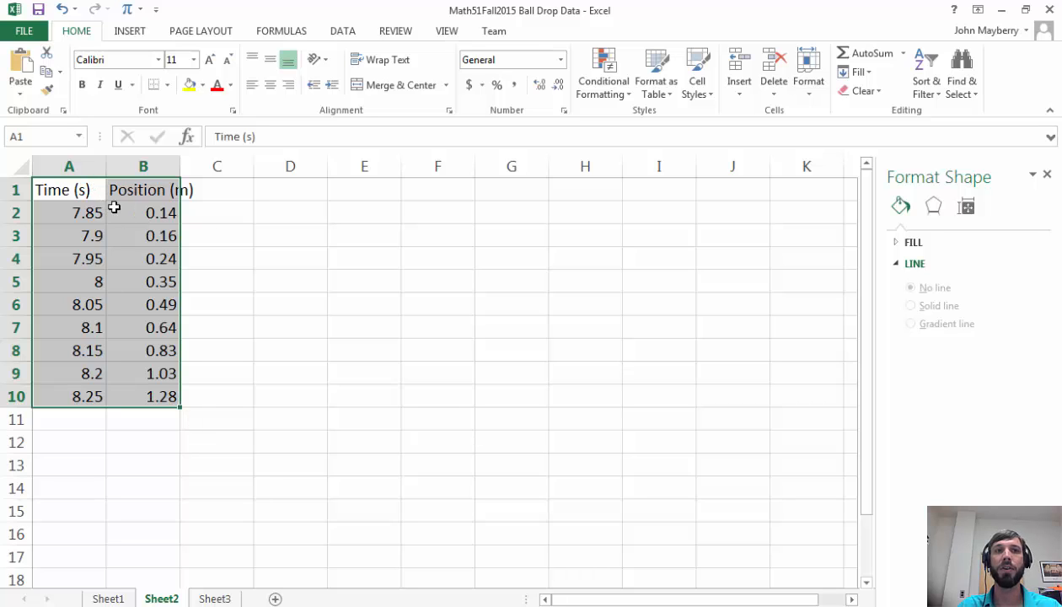
click(85, 191)
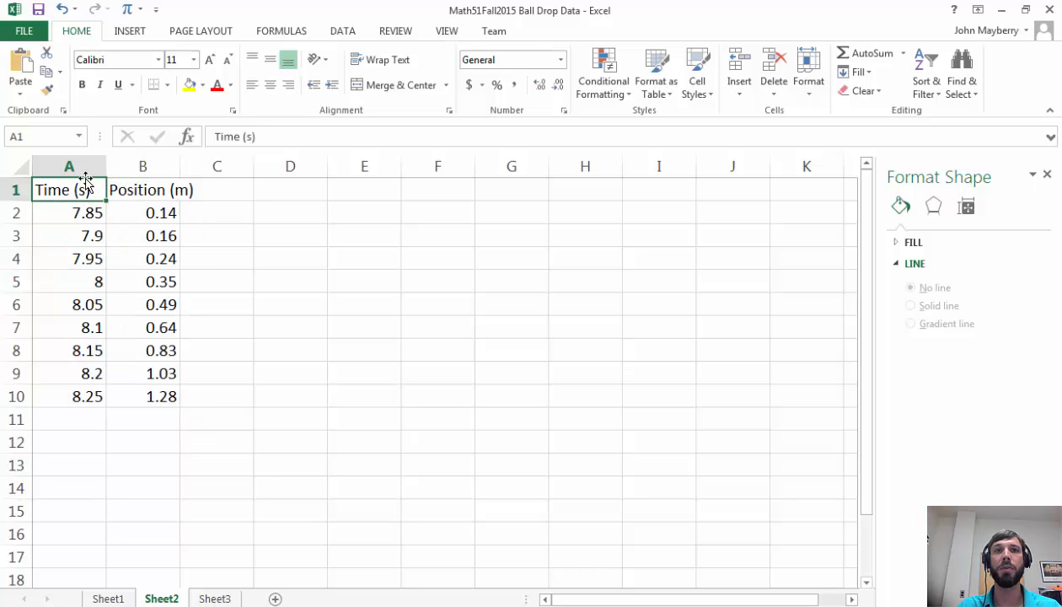
click(91, 215)
click(95, 236)
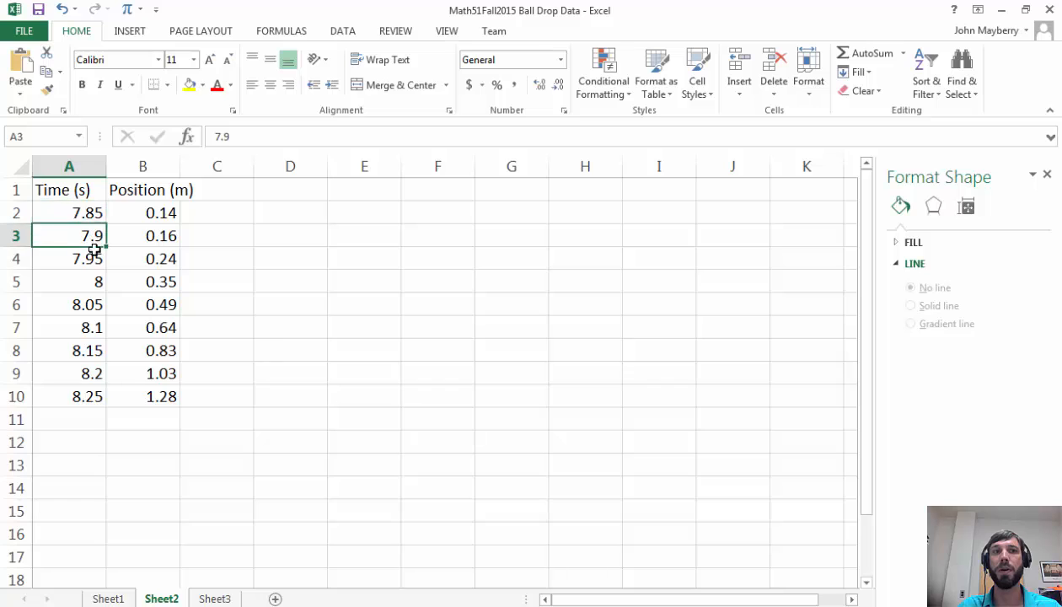
click(89, 260)
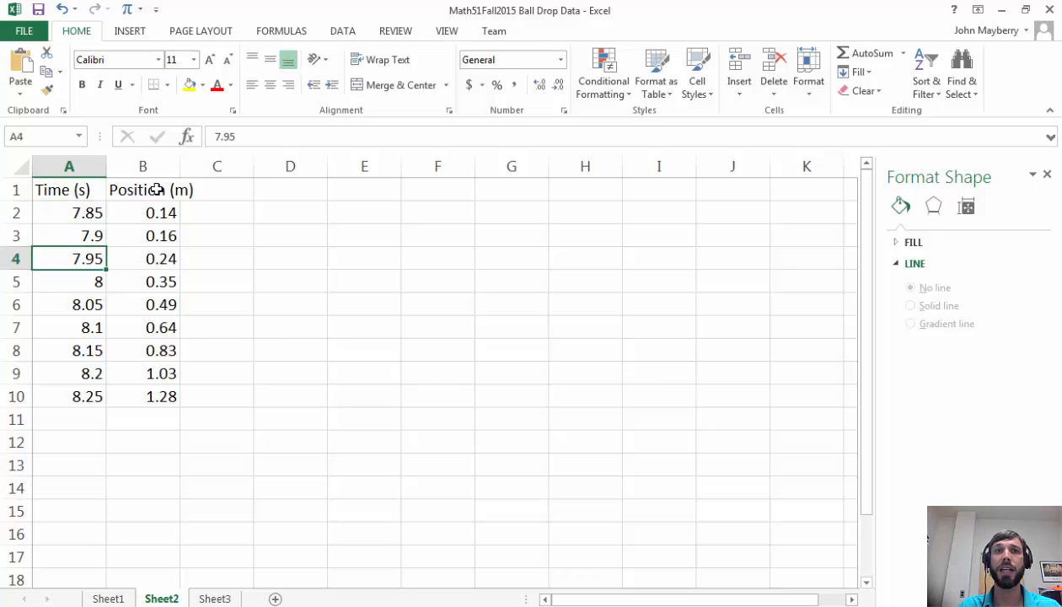
click(161, 222)
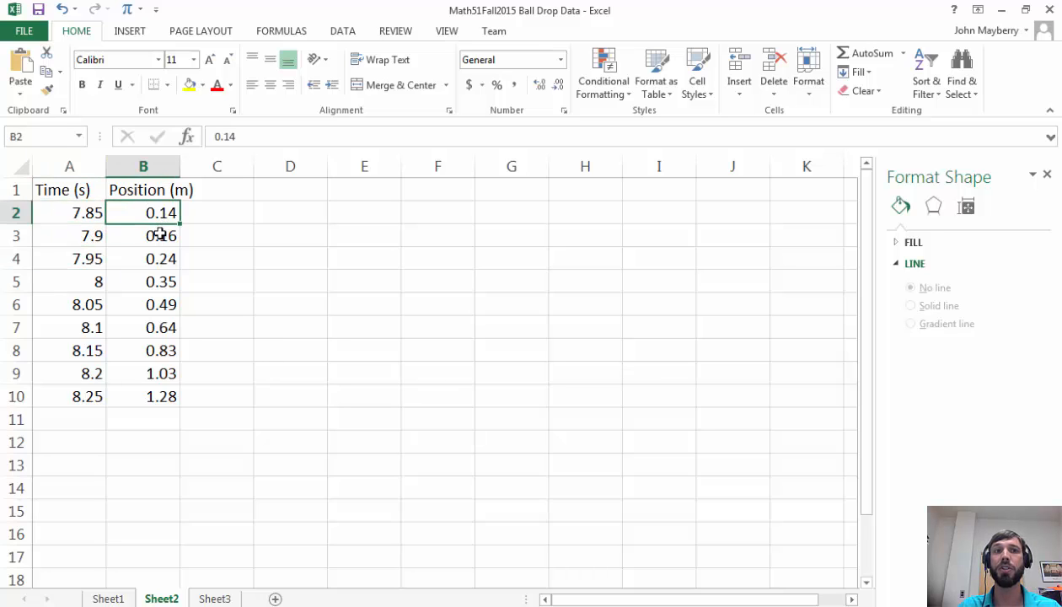
click(156, 233)
click(156, 212)
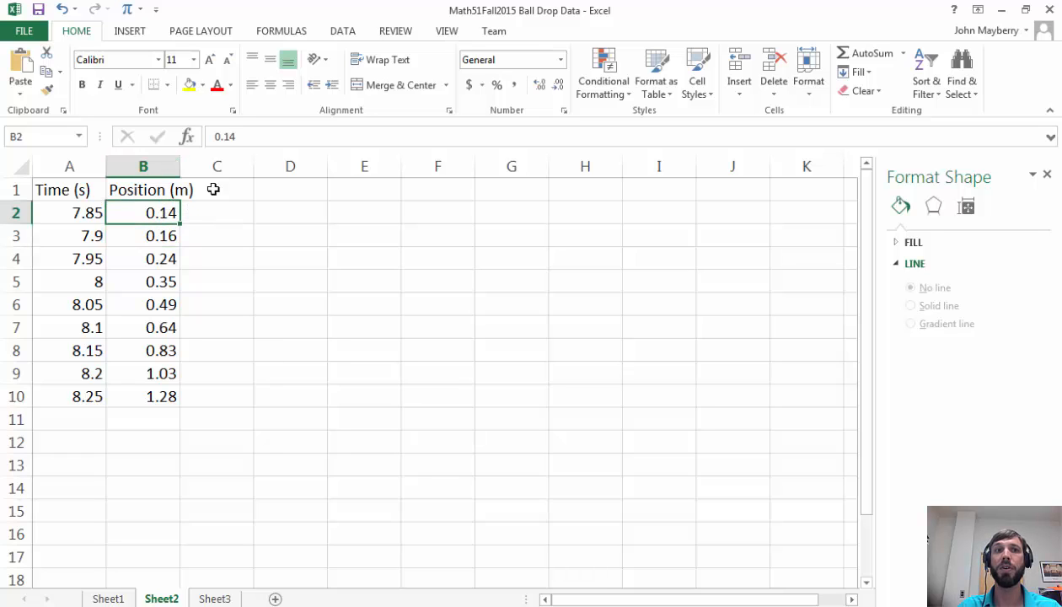
Widen column B to fit its heading and enter the heading Velocity in C1.
drag(180, 166, 204, 166)
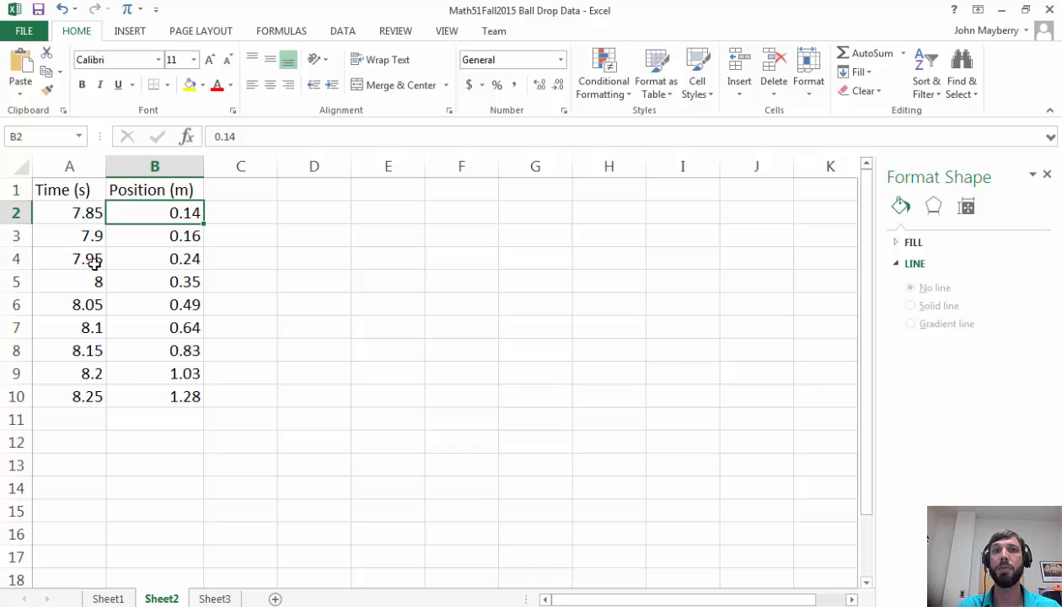
click(252, 187)
text(Velc)
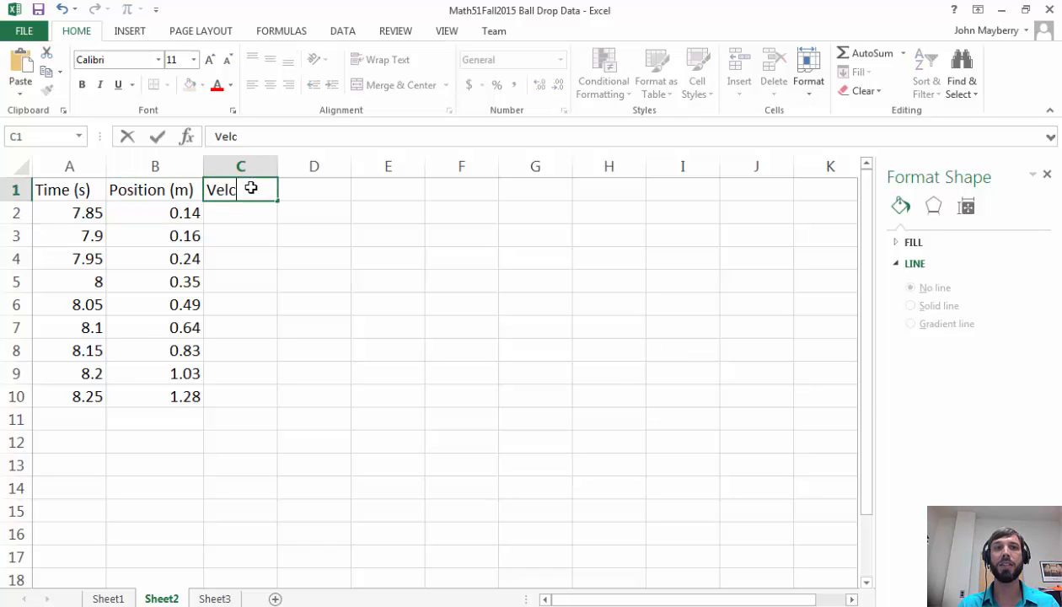
key(BackSpace)
text(ocity)
click(253, 230)
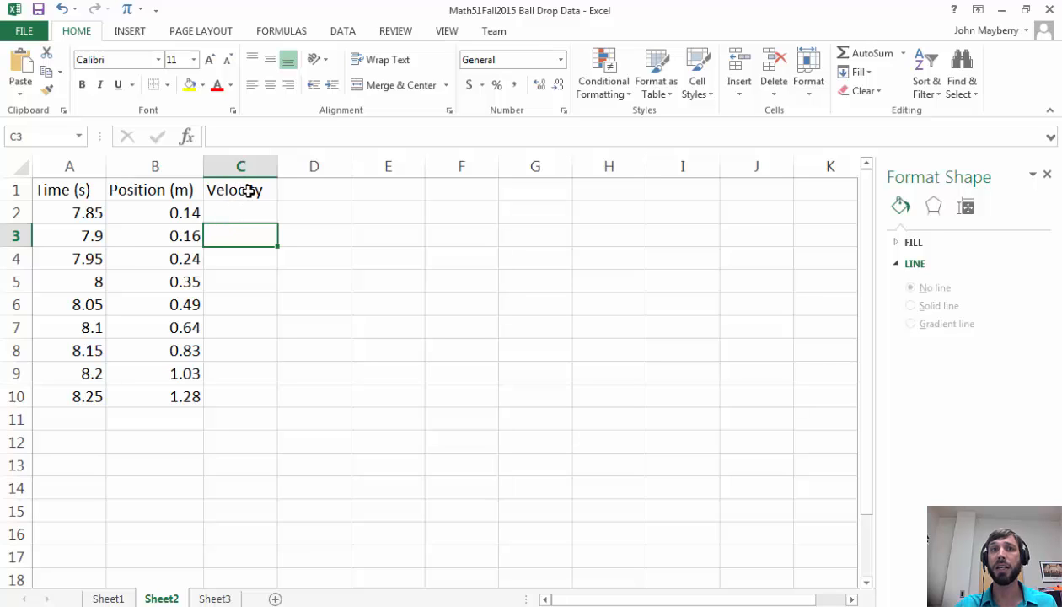
Calculate the velocity in C3 with =(B3-B2)/0.05 and fill the formula down through C10.
drag(180, 234, 180, 211)
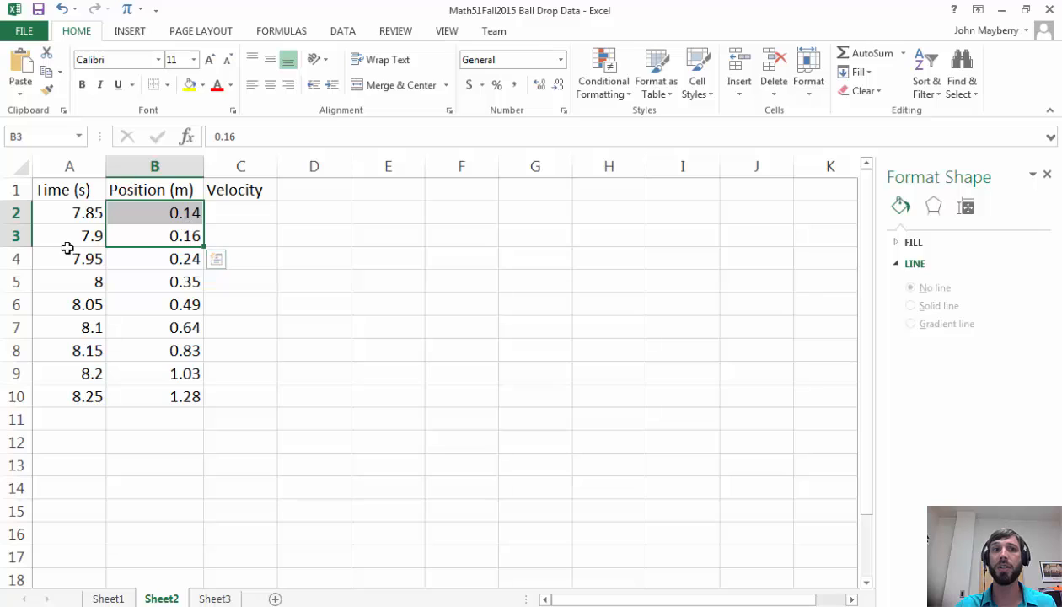
drag(78, 236, 78, 212)
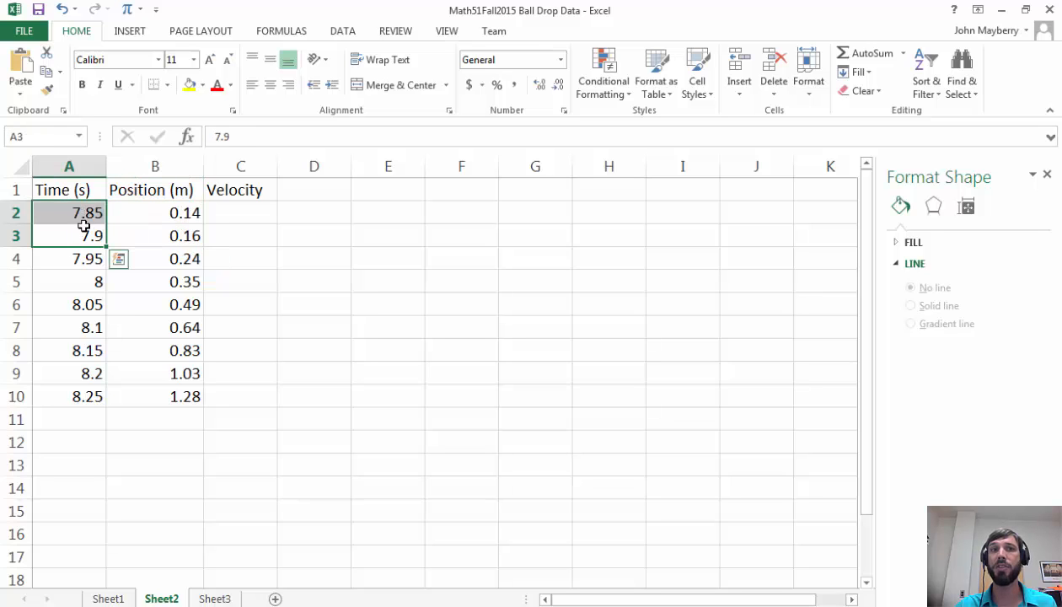
click(224, 239)
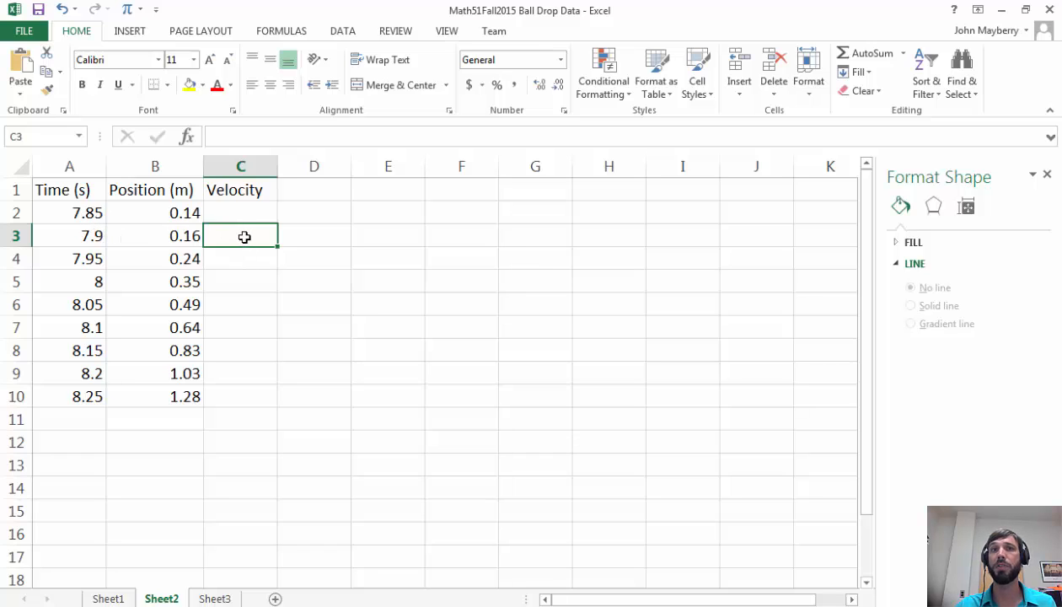
text(=)
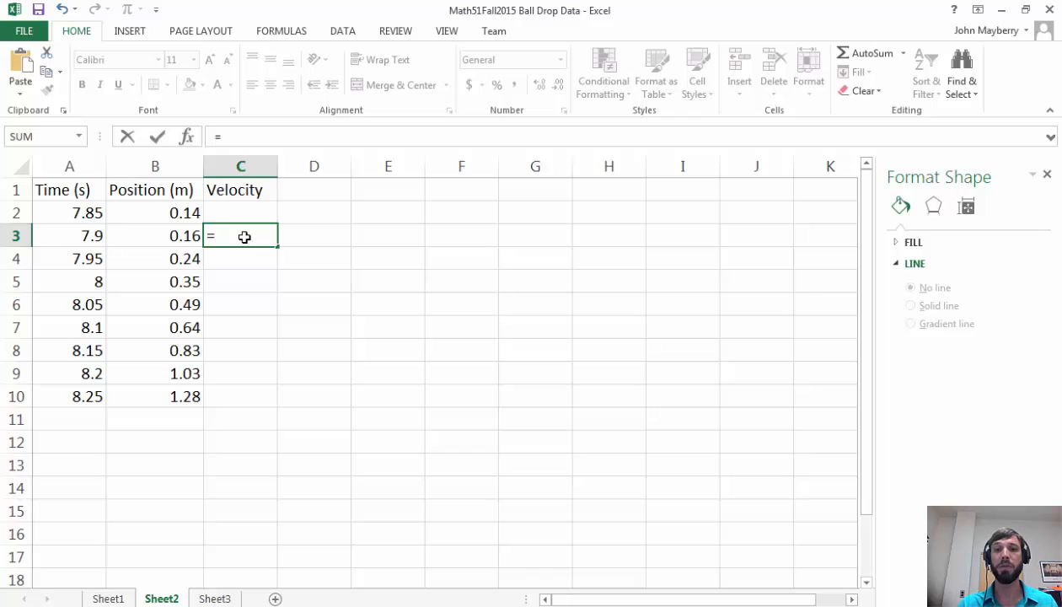
text((b)
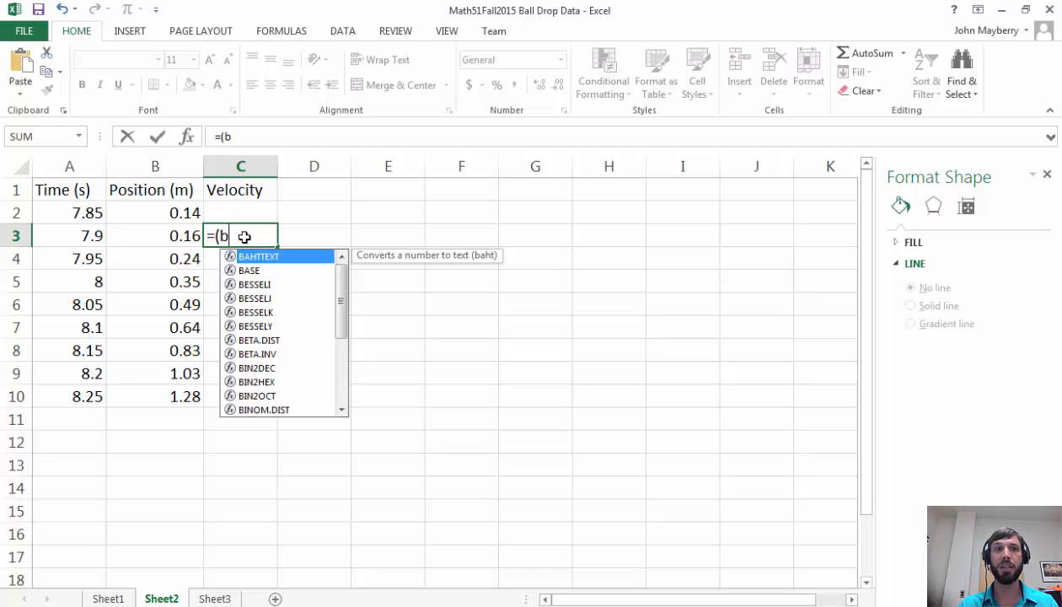
text(3)
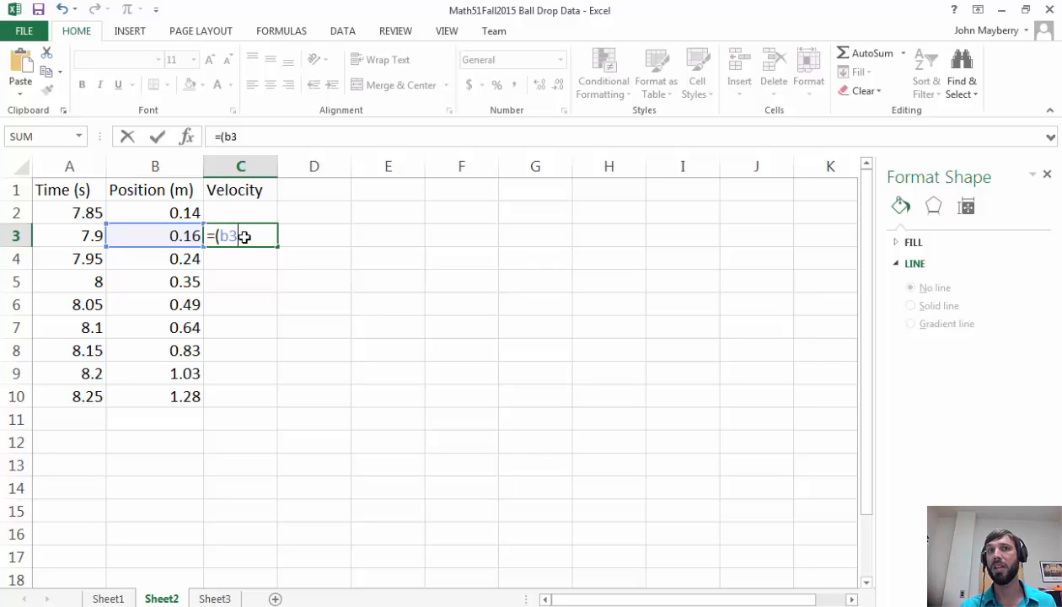
text(-)
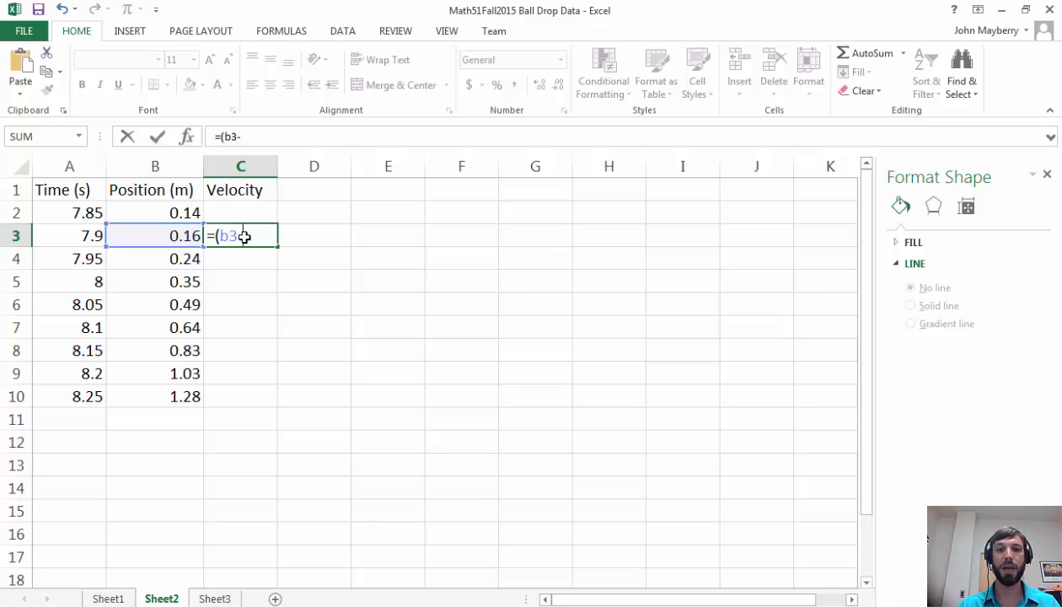
text(b2))
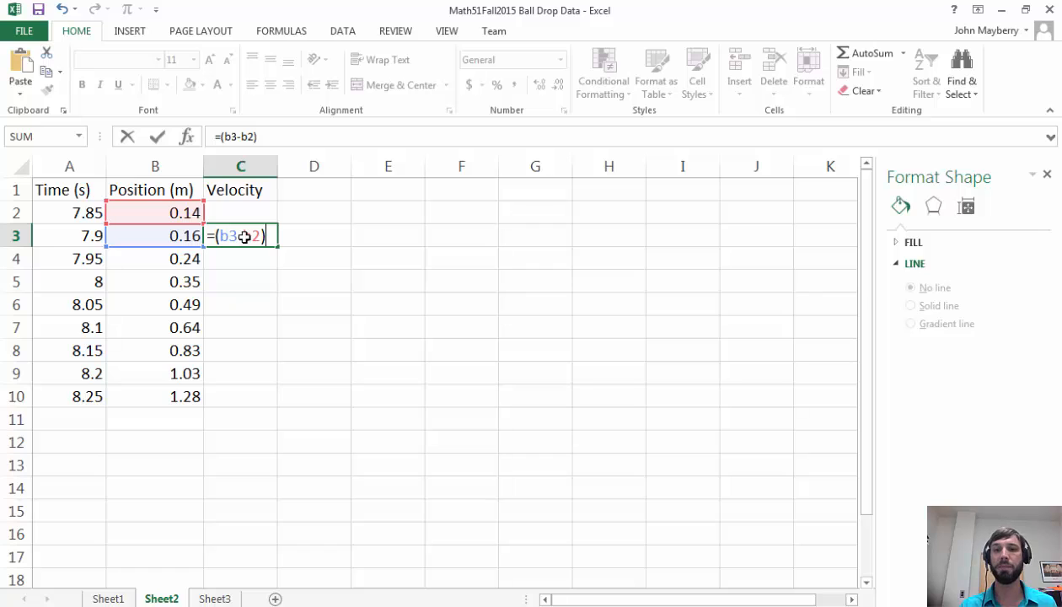
text(/0.05)
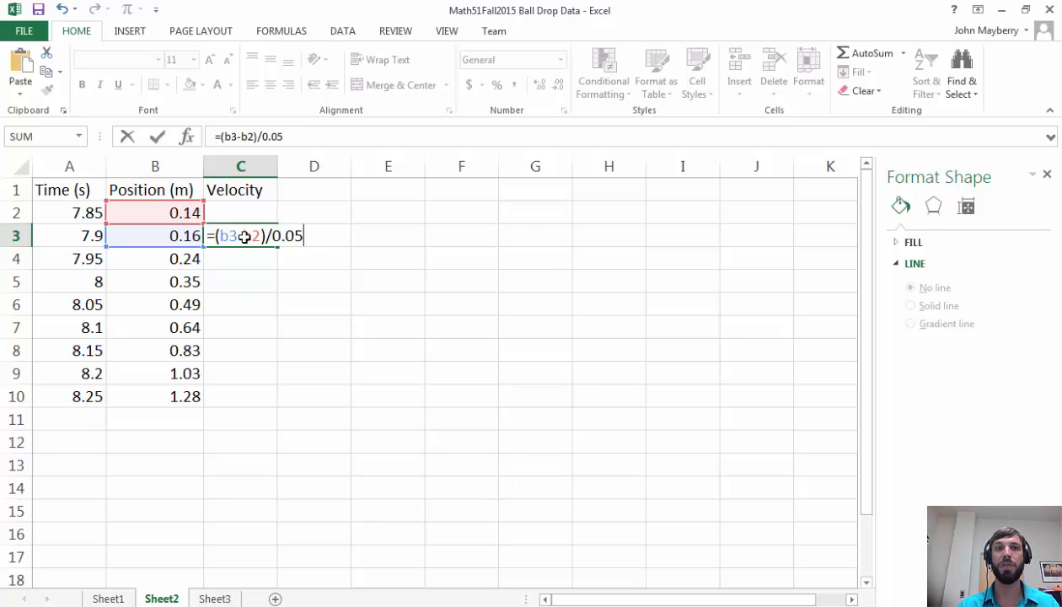
key(Return)
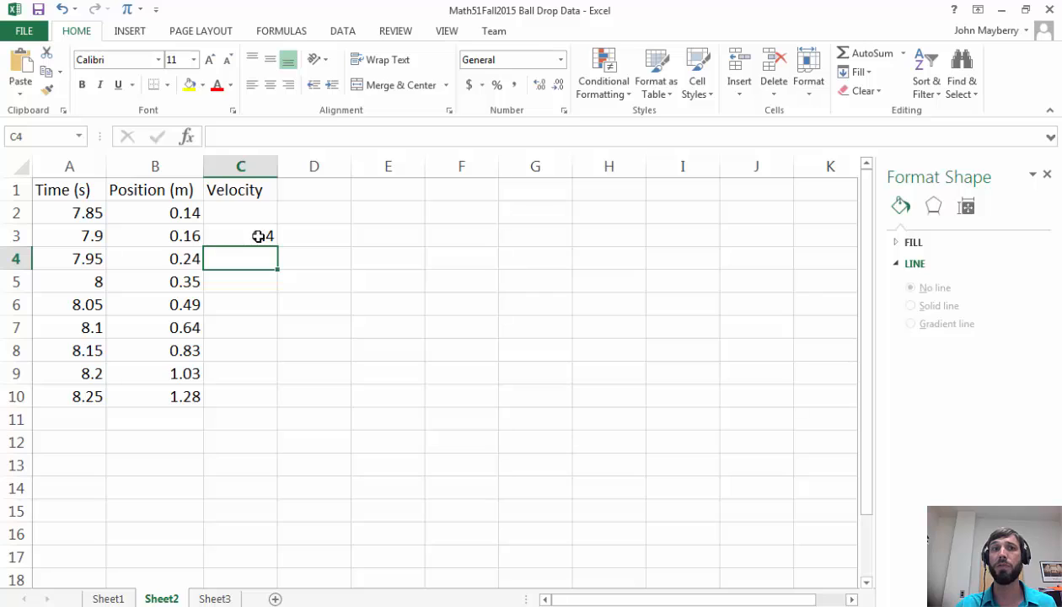
click(253, 235)
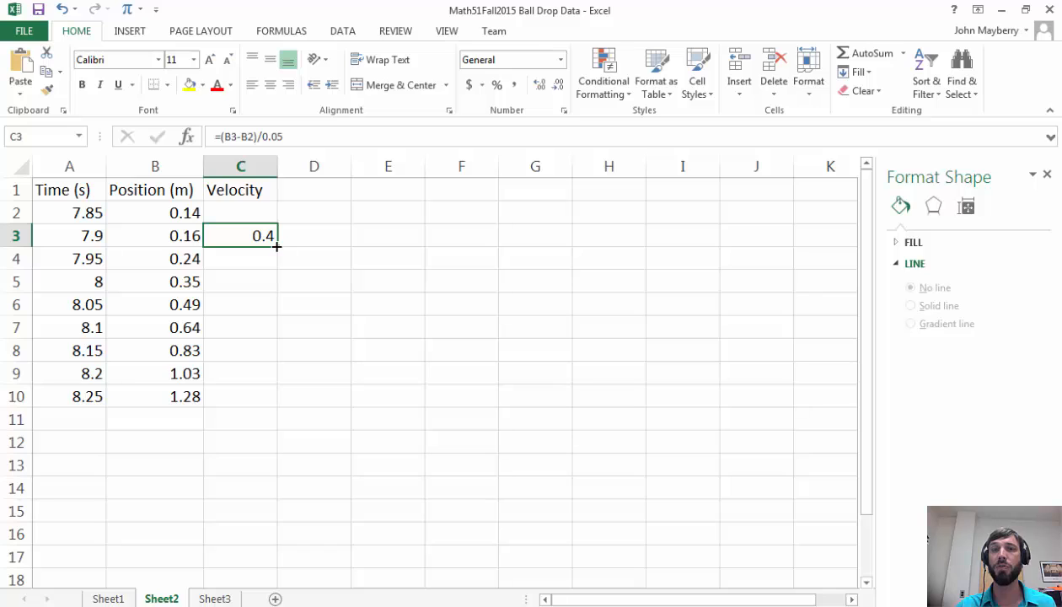
drag(276, 247, 278, 405)
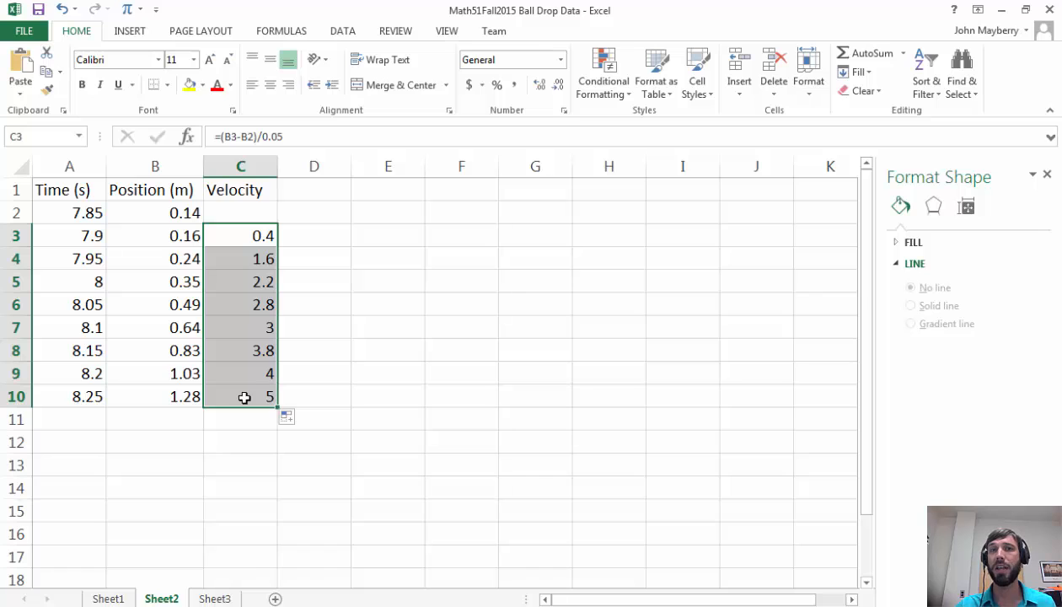
Change the C1 heading to Velocity (m/s) and widen column C to fit it.
click(255, 189)
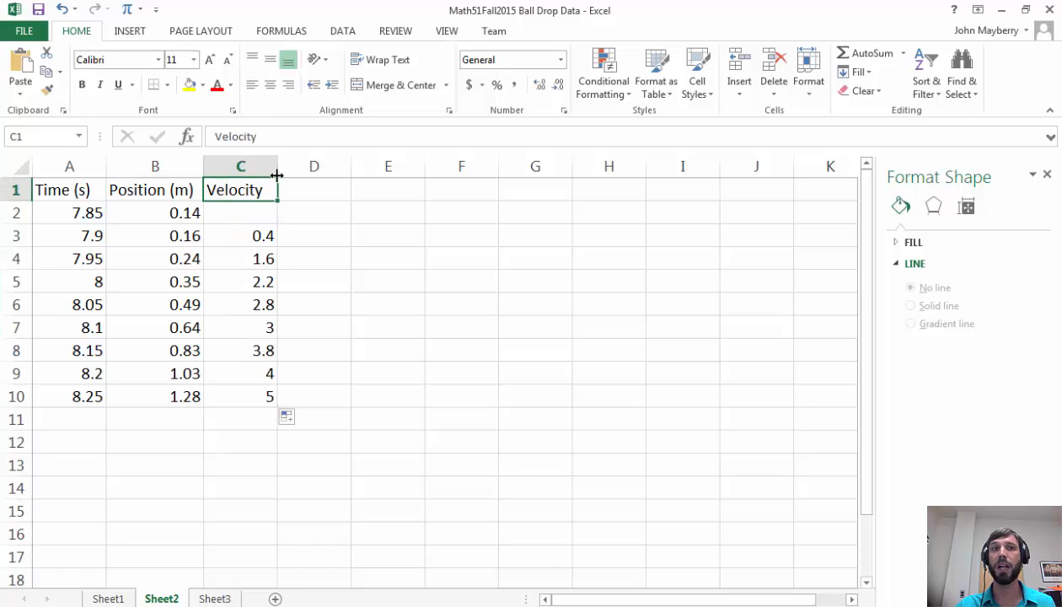
drag(276, 174, 289, 173)
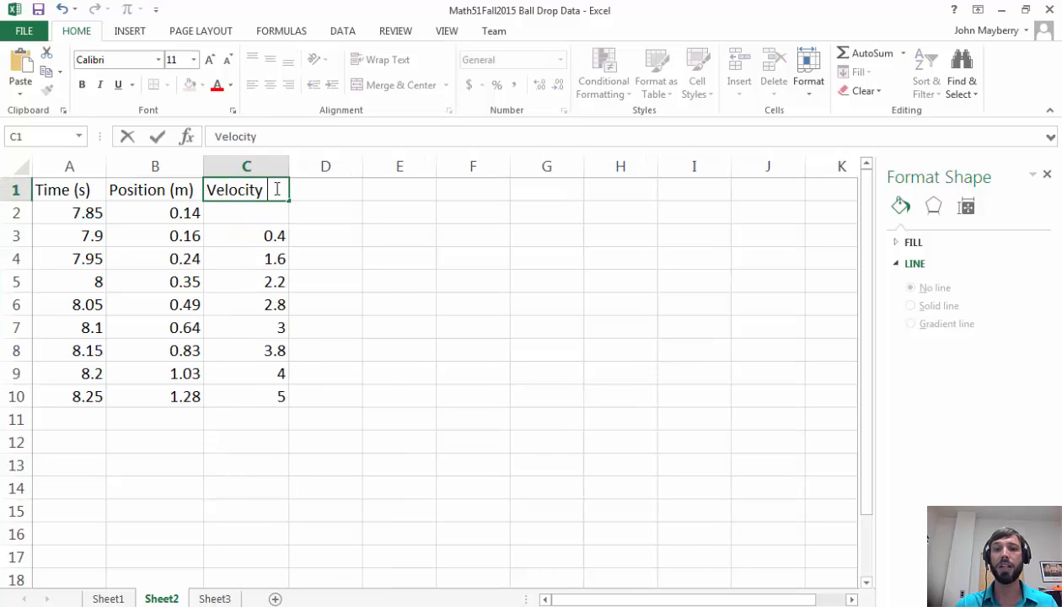
text((m/s))
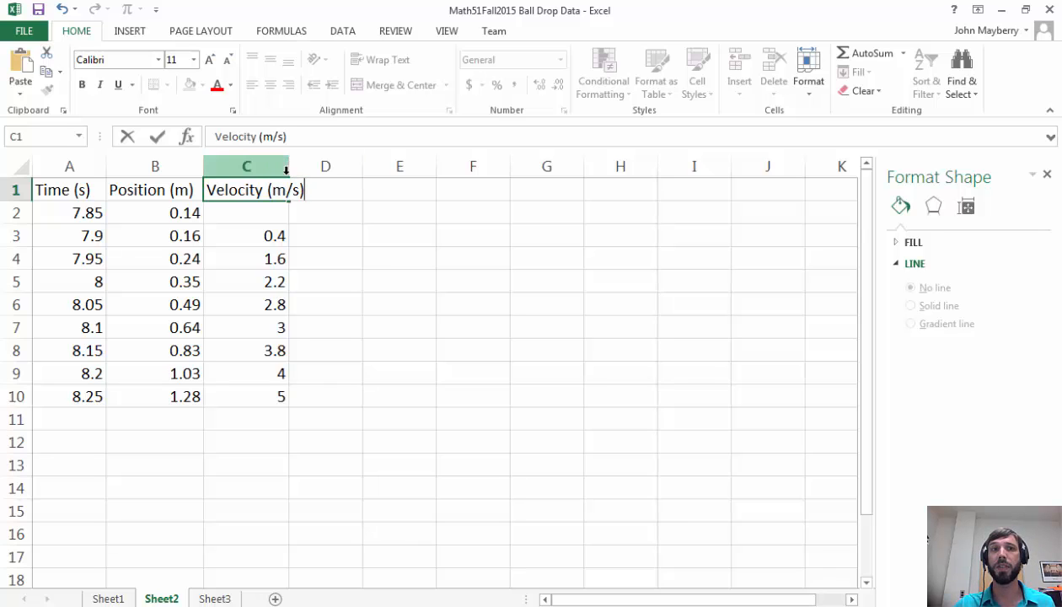
click(274, 207)
drag(288, 161, 324, 165)
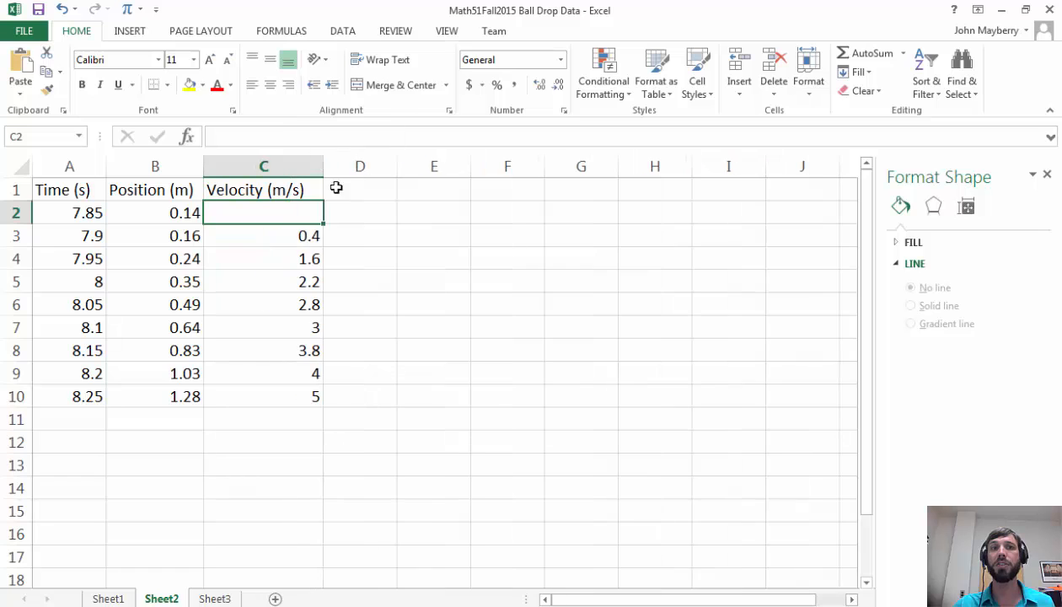
Enter the heading Acceleration in D1 and widen column D to fit it.
click(347, 188)
text(Acce)
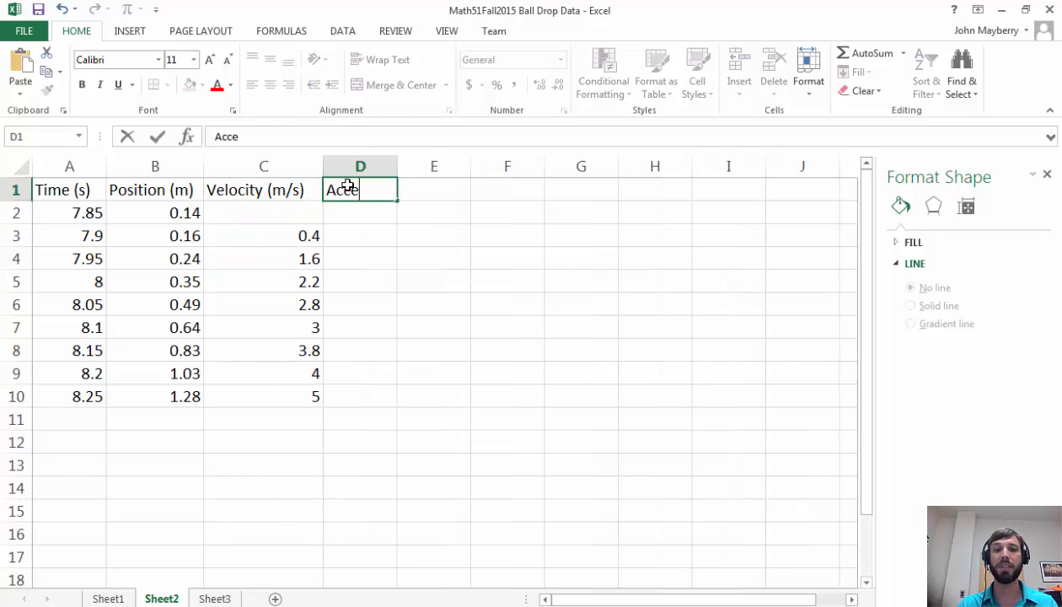
text(leration ()
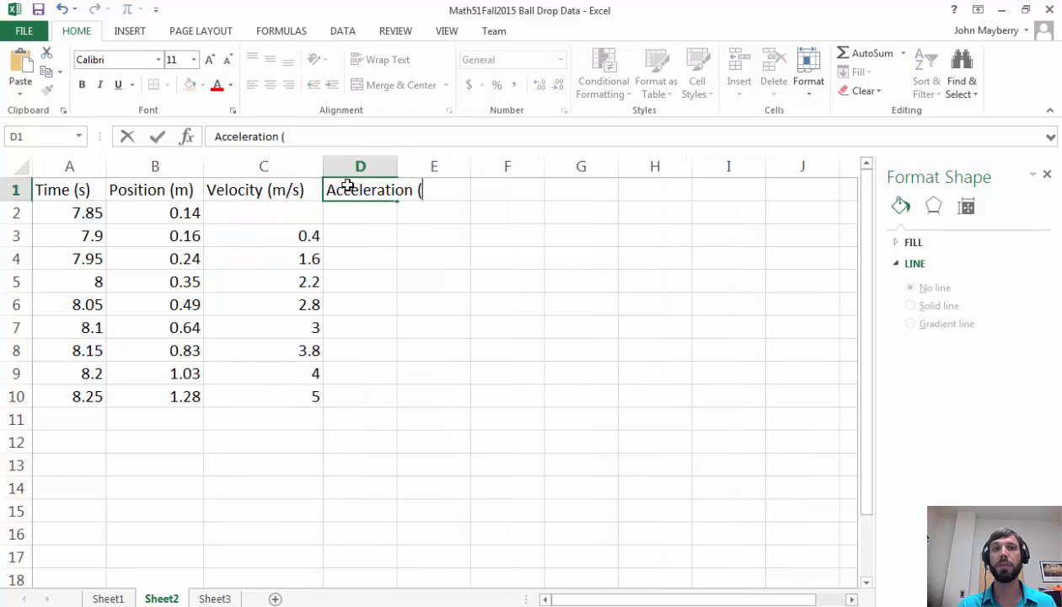
key(Return)
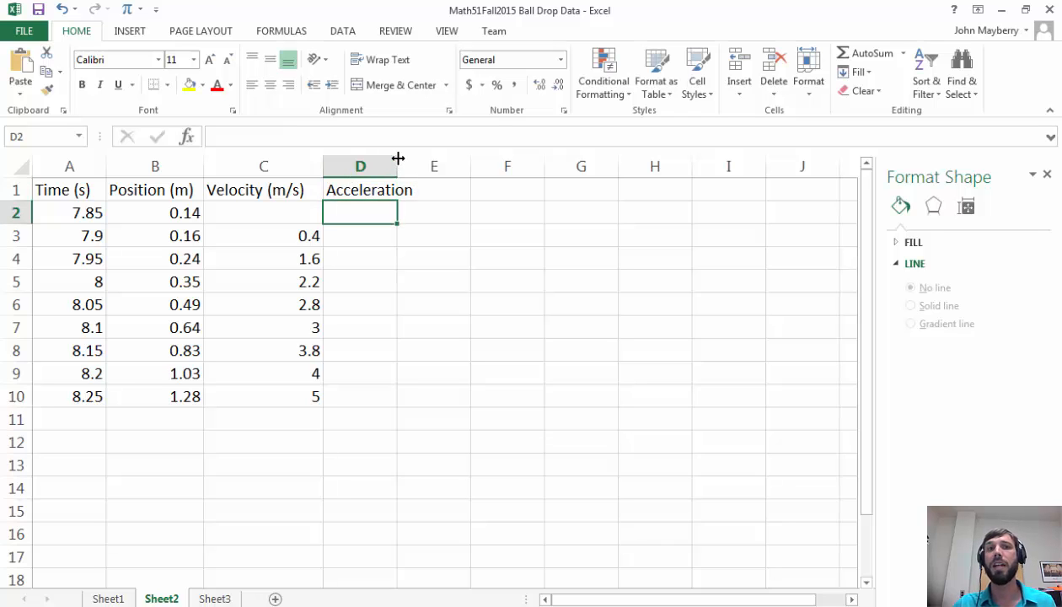
drag(397, 159, 421, 159)
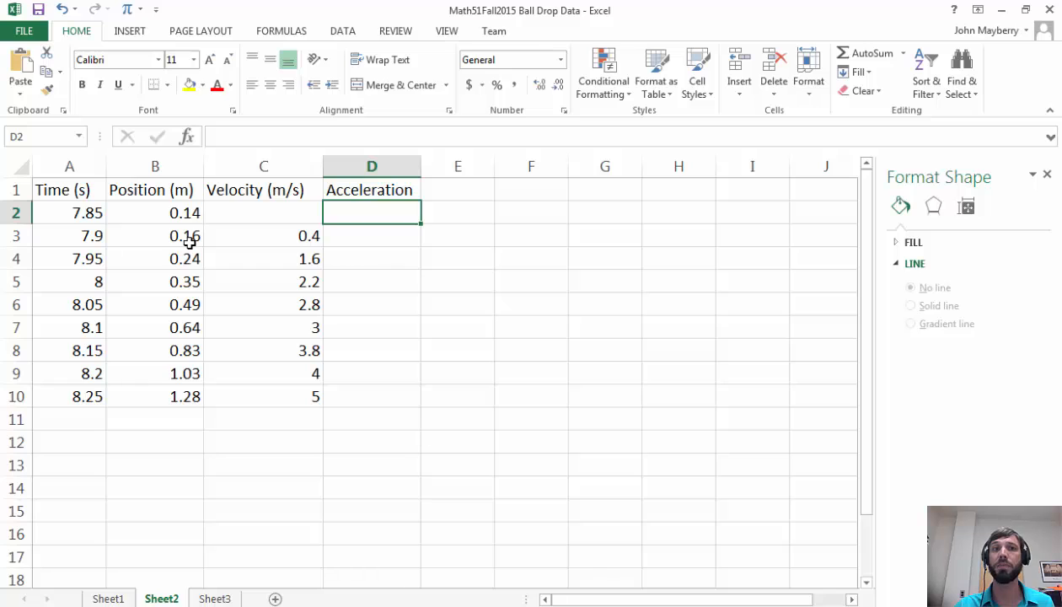
Calculate the acceleration in D4 with =(C4-C3)/0.05 and fill the formula down through D10.
click(371, 257)
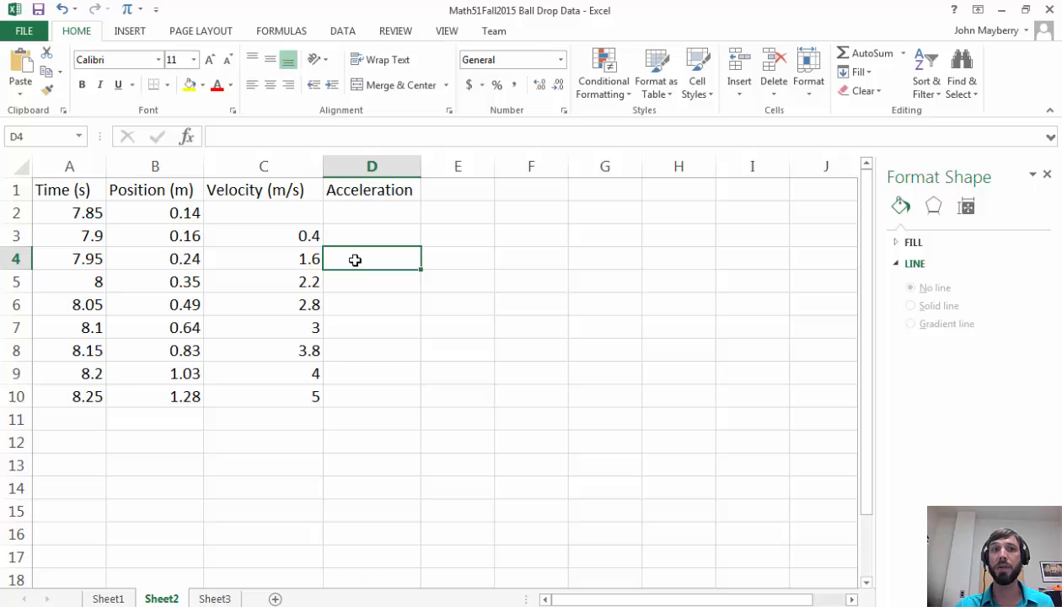
text(=(1.6)
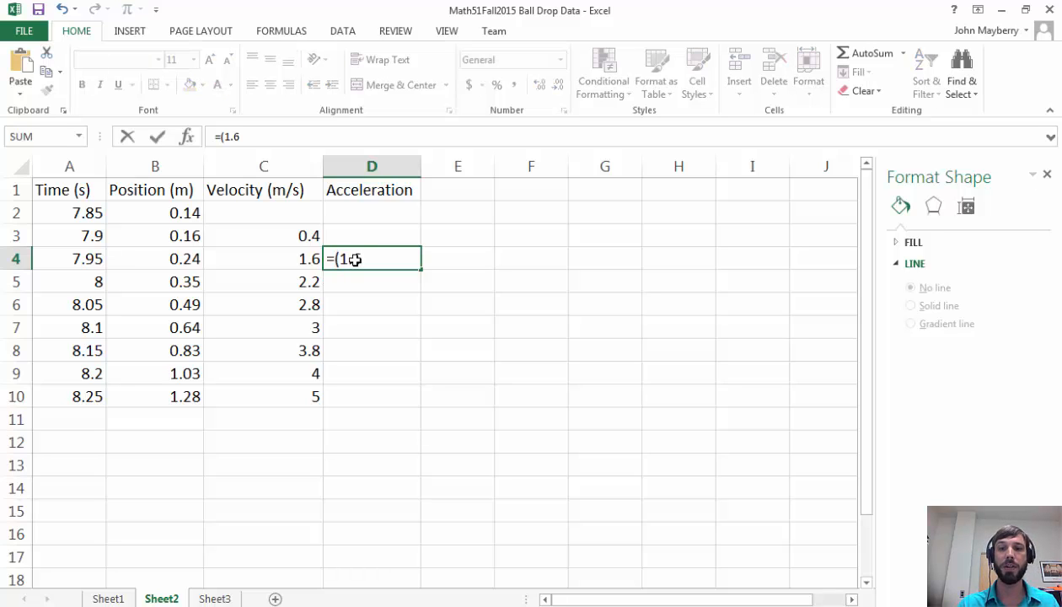
text(-0.4))
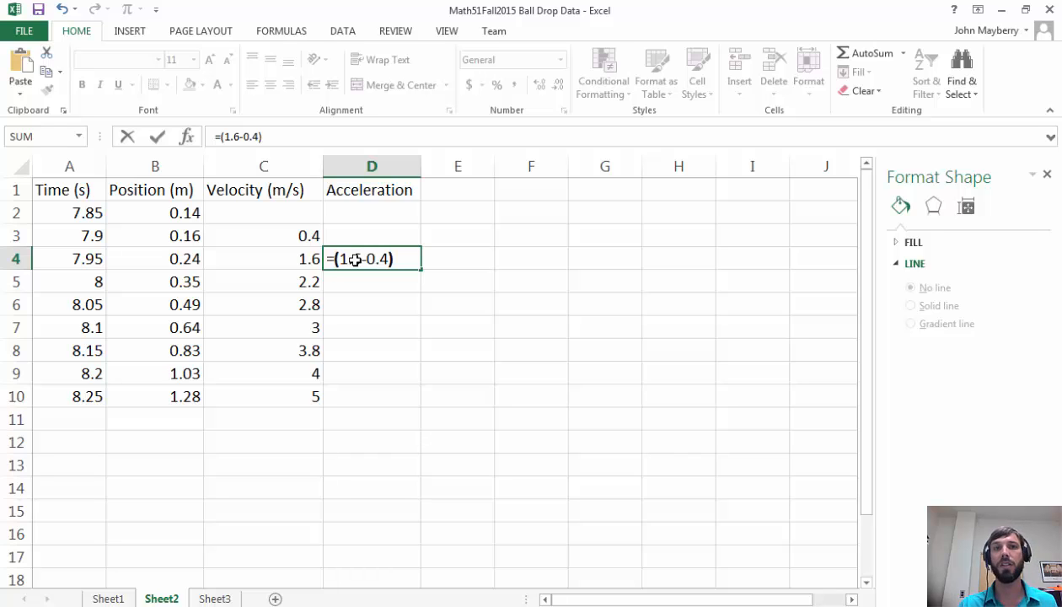
key(BackSpace)
key(BackSpace)
key(BackSpace)
key(BackSpace)
key(BackSpace)
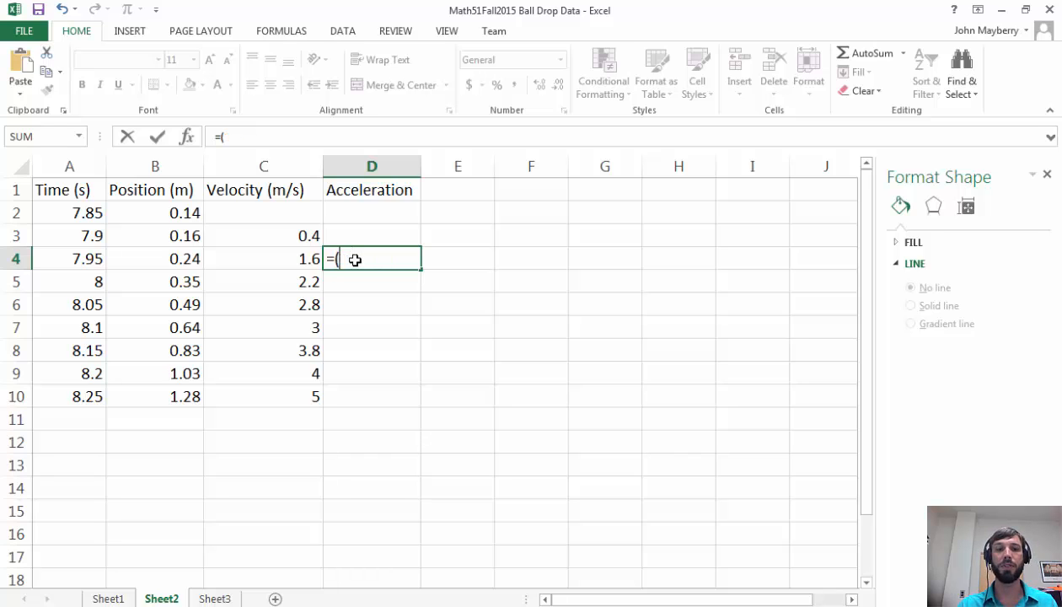
text(c4-c)
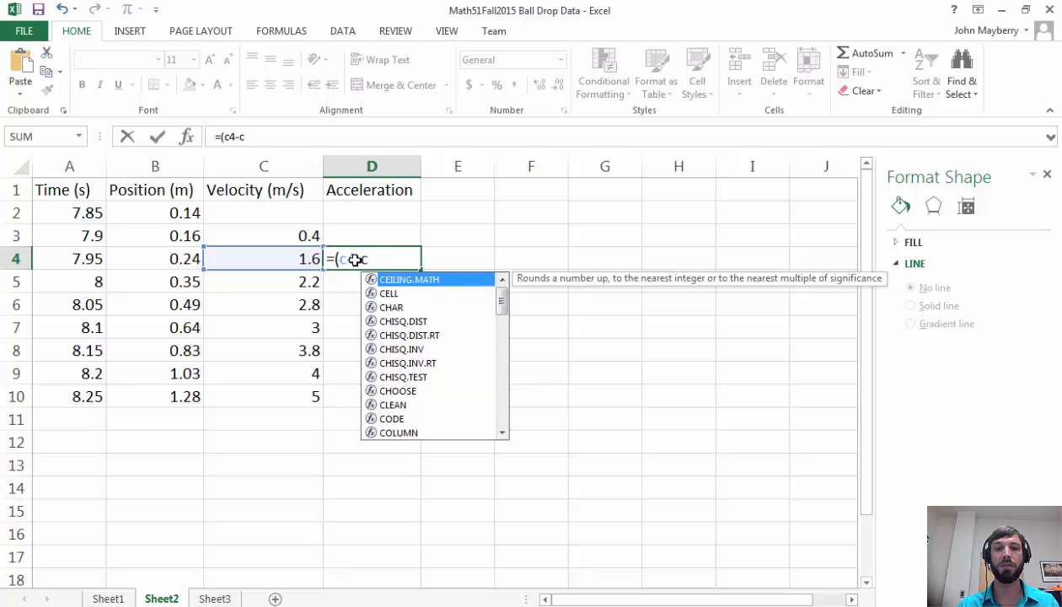
text(3)/.05)
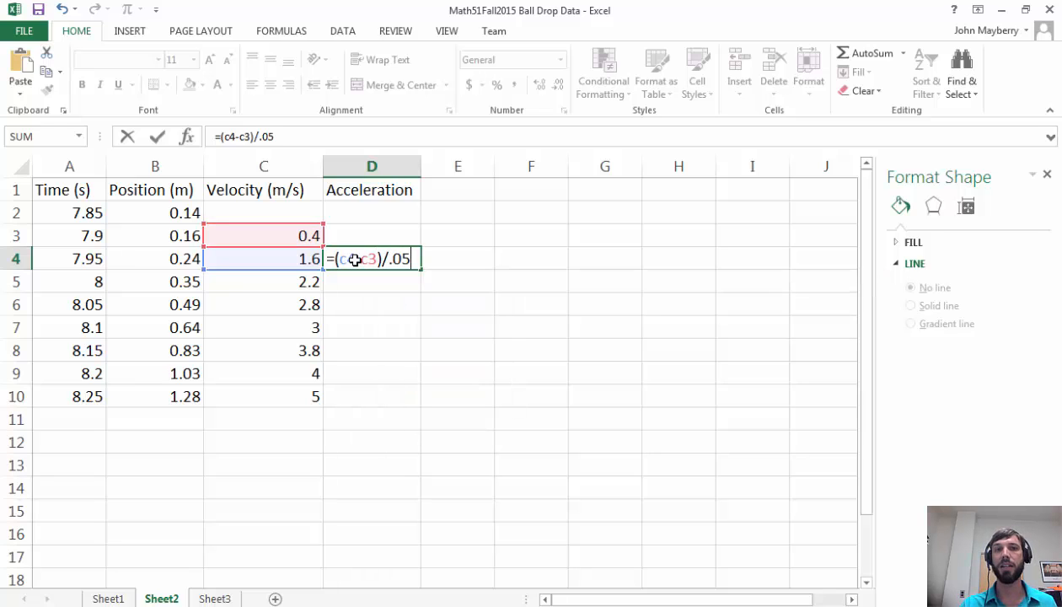
key(Return)
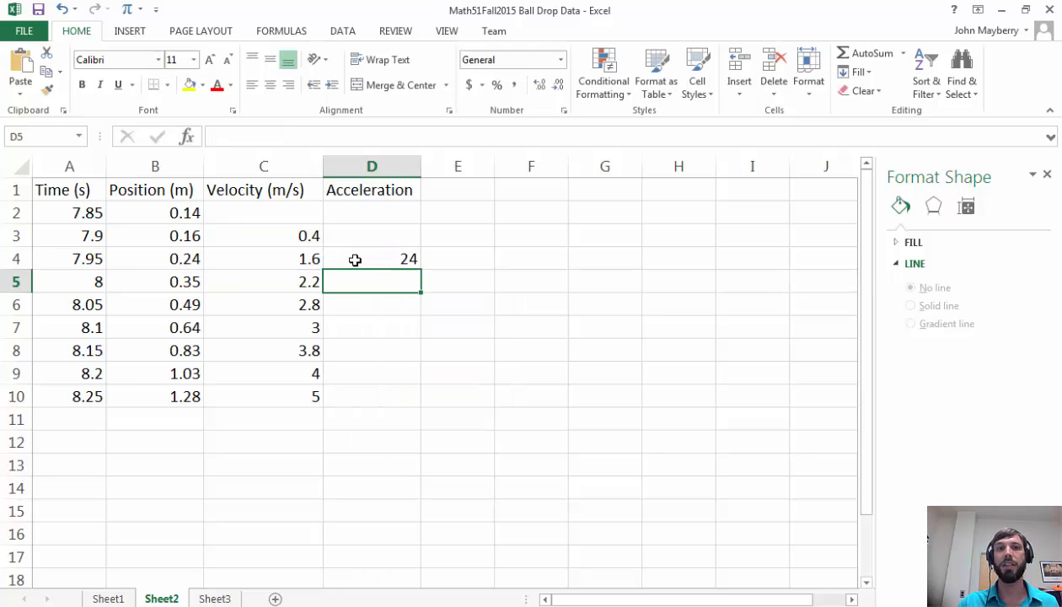
click(357, 258)
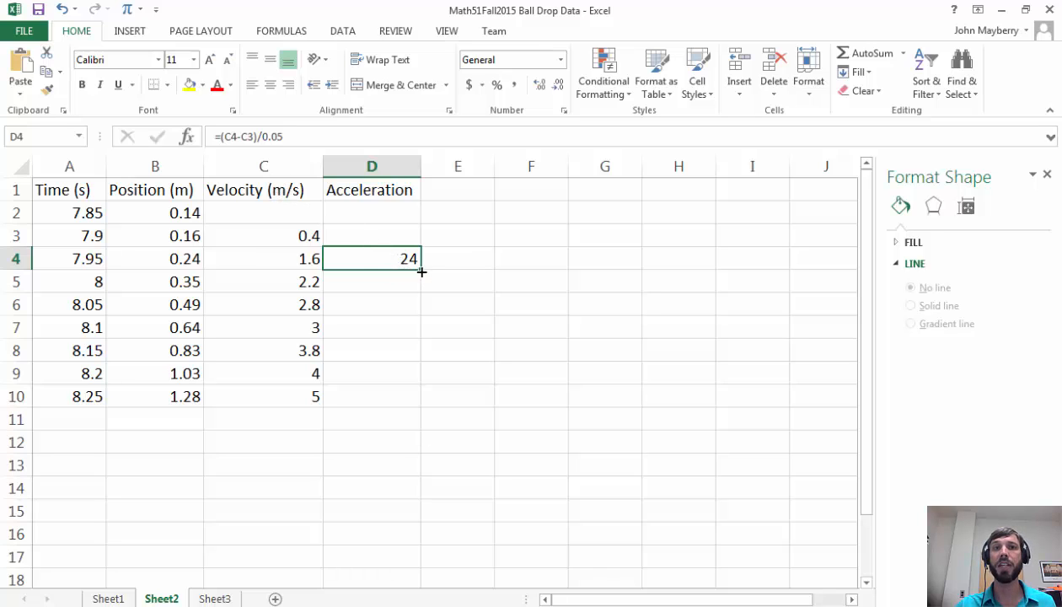
drag(422, 272, 428, 409)
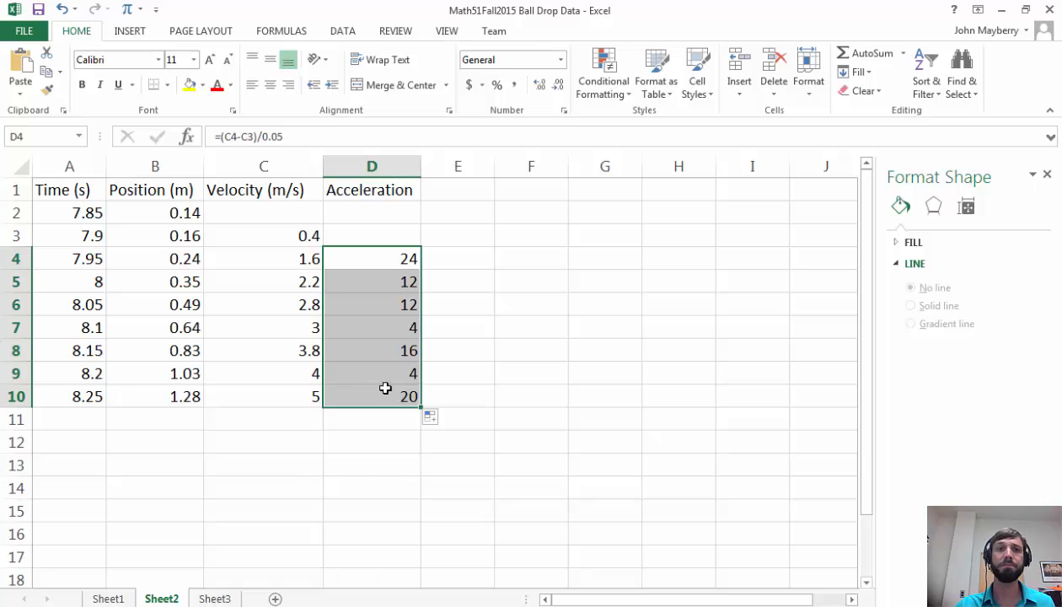
click(382, 285)
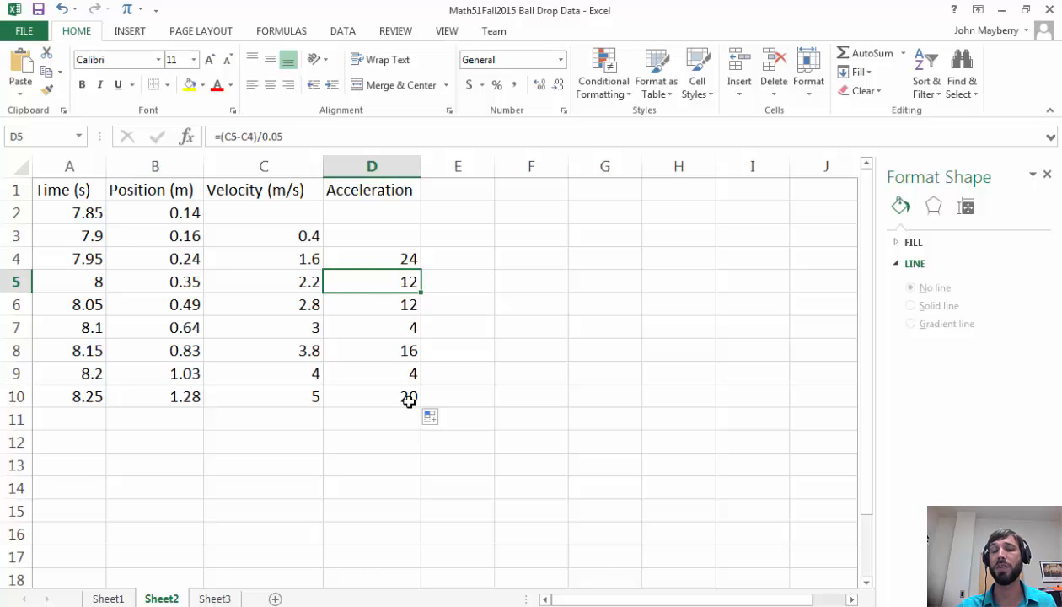
click(387, 418)
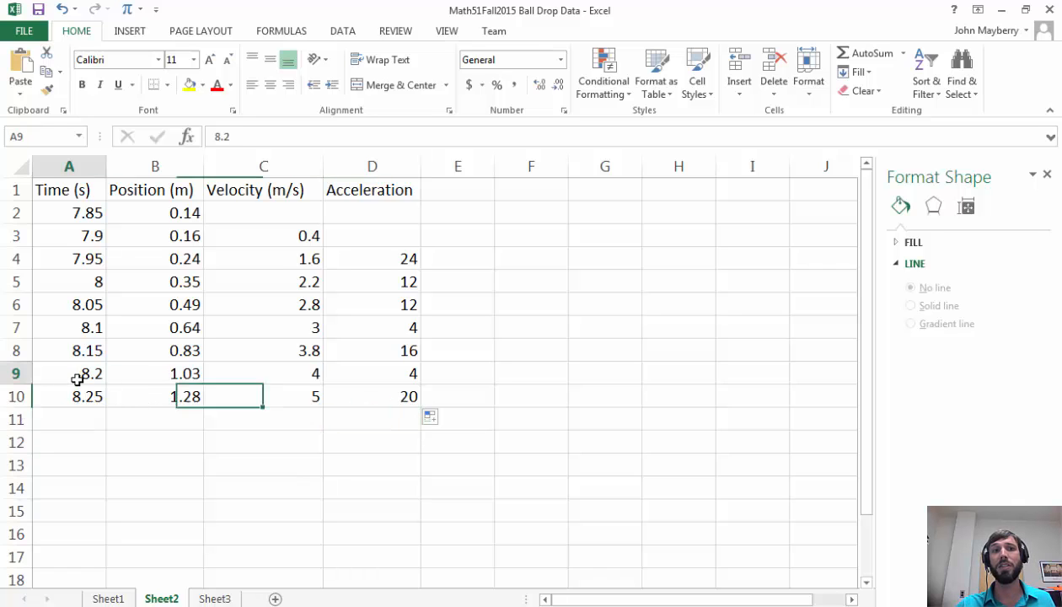
drag(81, 377, 80, 397)
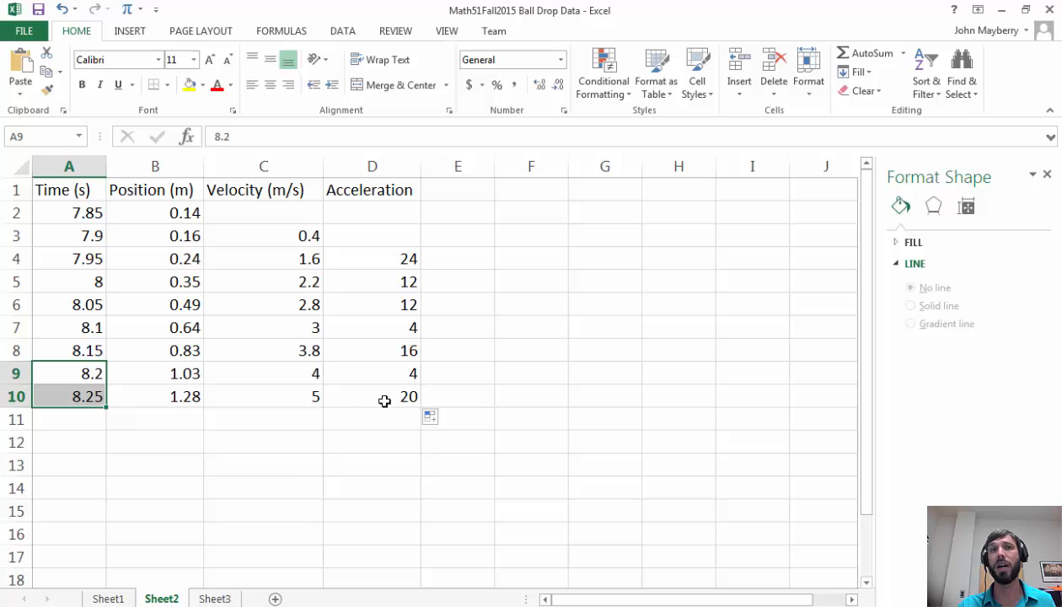
drag(405, 277, 412, 376)
Calculate the average acceleration in D12 with =AVERAGE(D5:D9) and widen column D slightly.
click(388, 443)
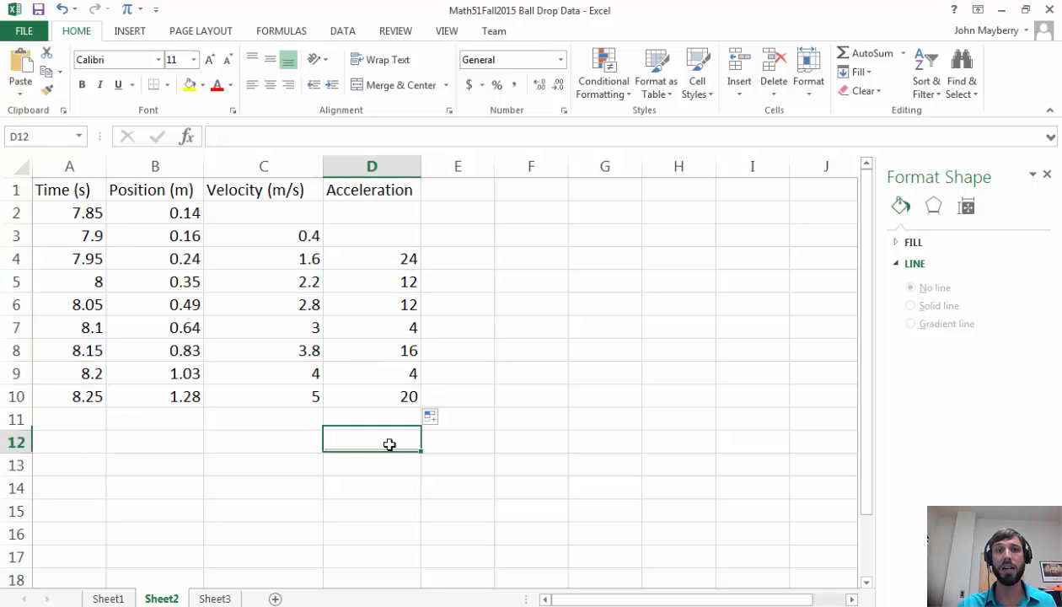
text(=average()
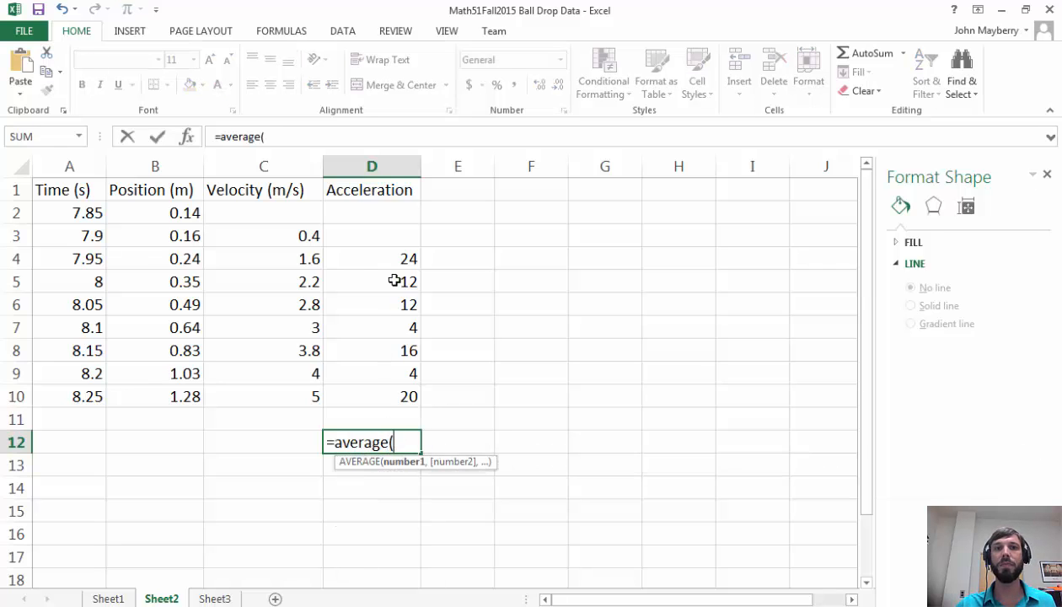
drag(393, 279, 408, 374)
key(Return)
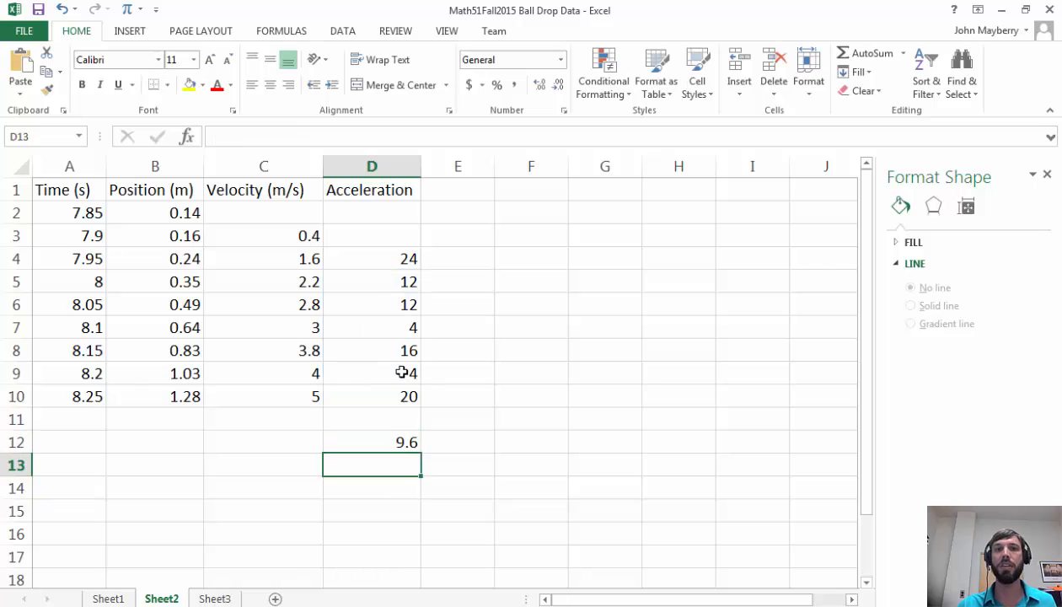
click(364, 435)
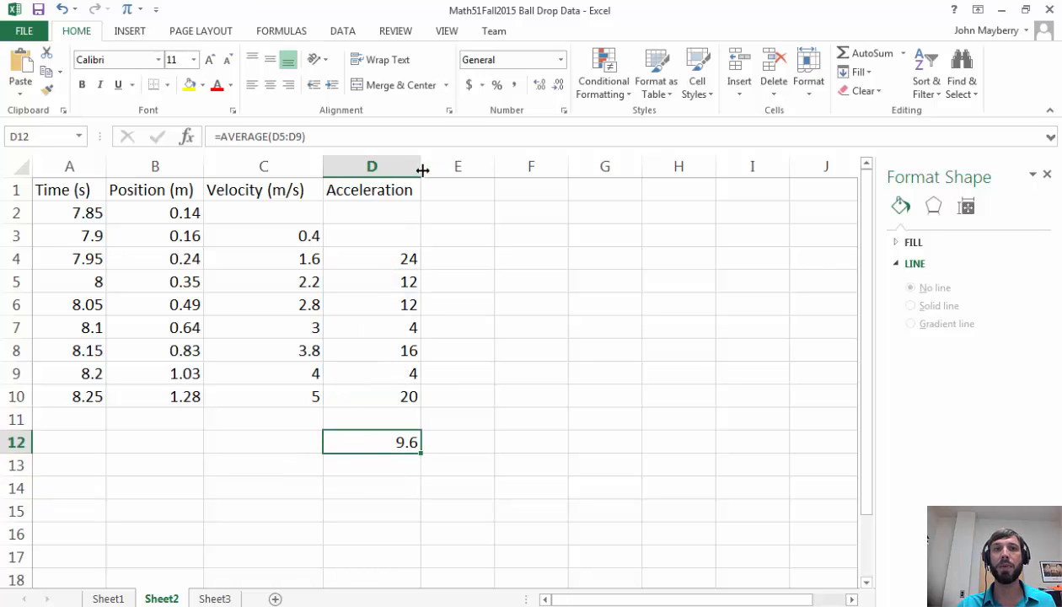
drag(422, 166, 435, 166)
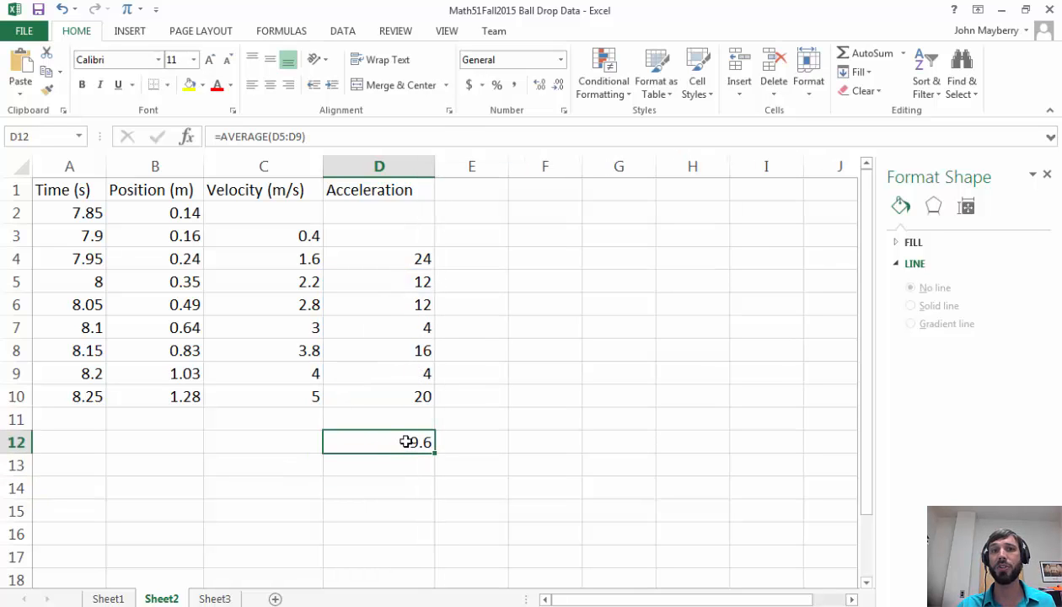